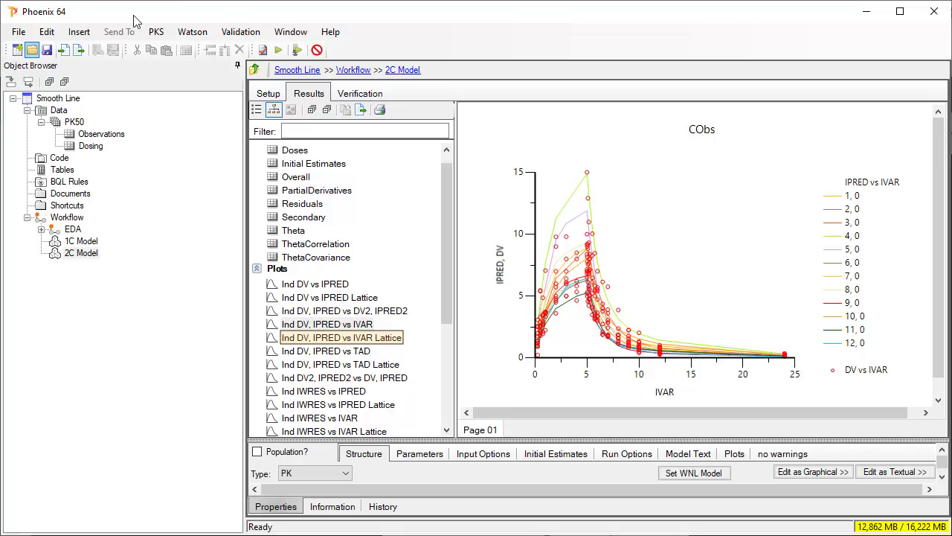
# Show the Ind DV, IPRED vs IVAR Lattice plot and enlarge the Properties panel below it
pyautogui.click(354, 338)
pyautogui.moveTo(559, 411); pyautogui.dragTo(784, 416)
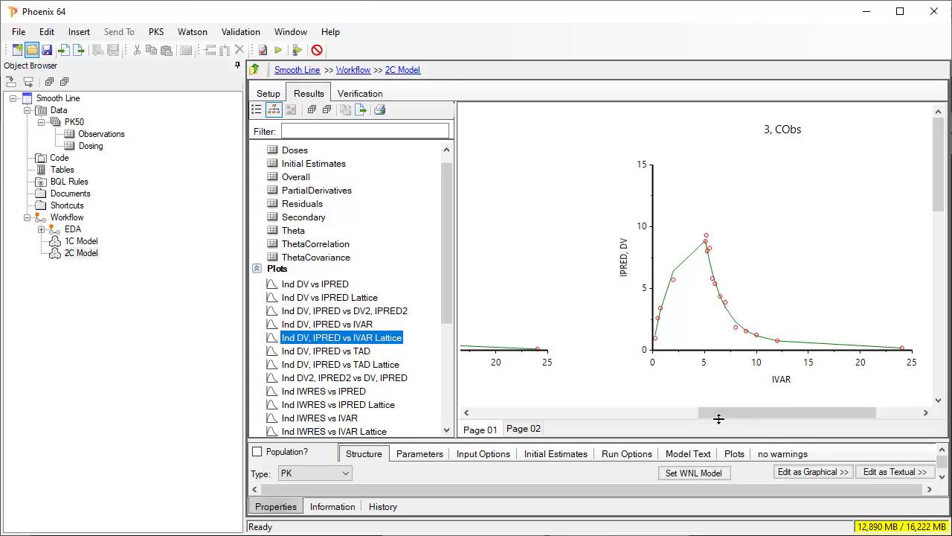
pyautogui.moveTo(661, 440); pyautogui.dragTo(661, 266)
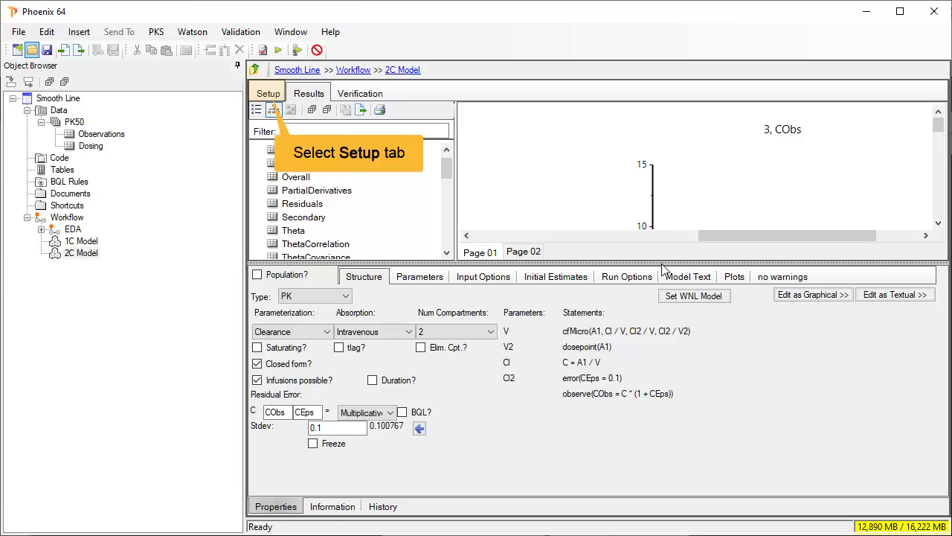
# Add a new output table, Table01, in the 2C Model's Setup Run Options
pyautogui.click(262, 93)
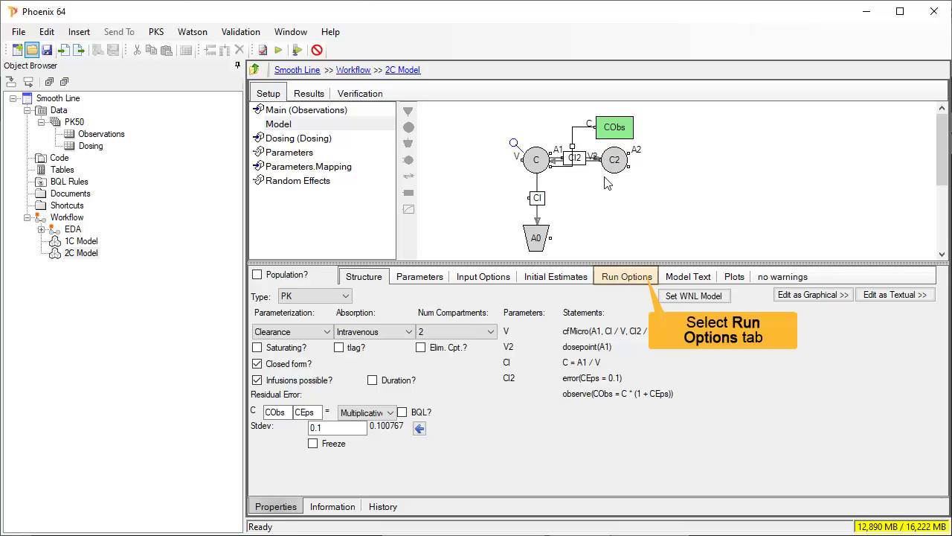
pyautogui.click(641, 280)
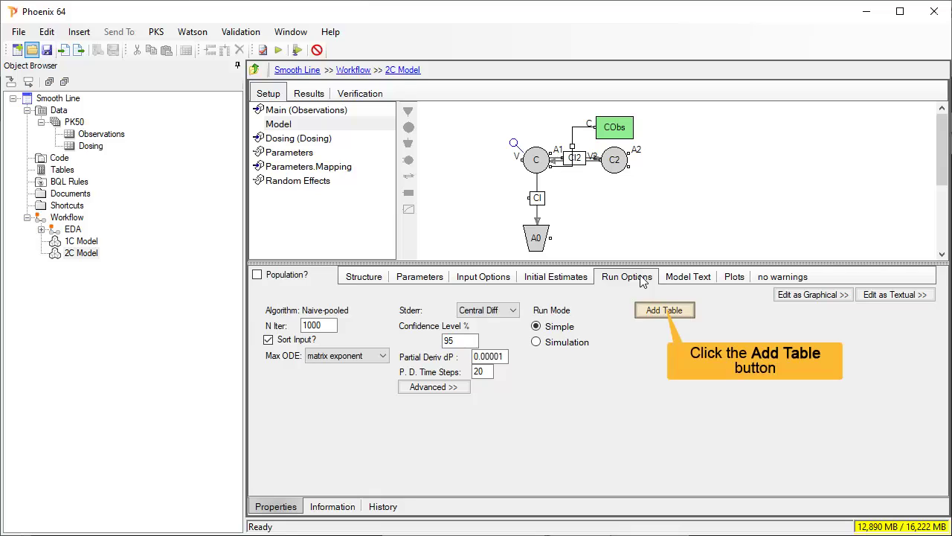
pyautogui.click(660, 309)
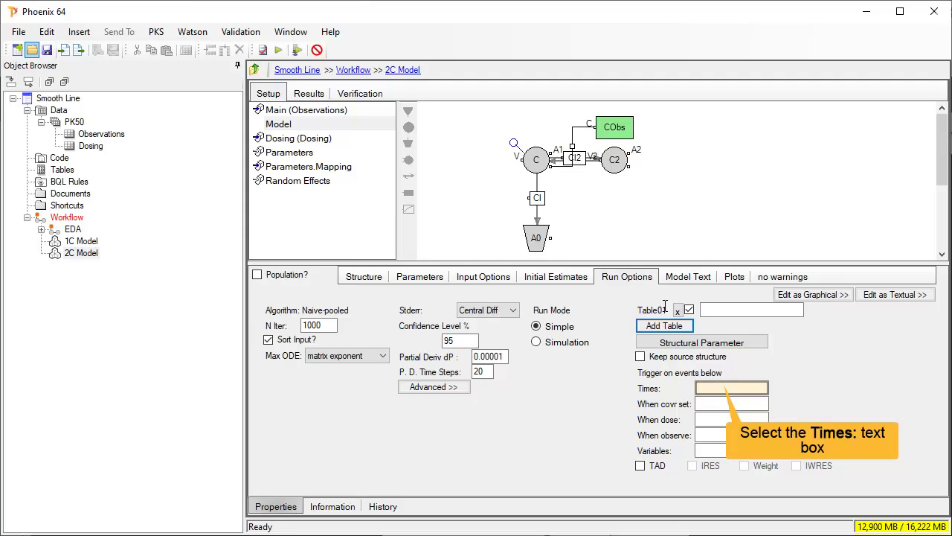
# Enter seq(0,25,0.1) as Table01's output Times
pyautogui.click(731, 387)
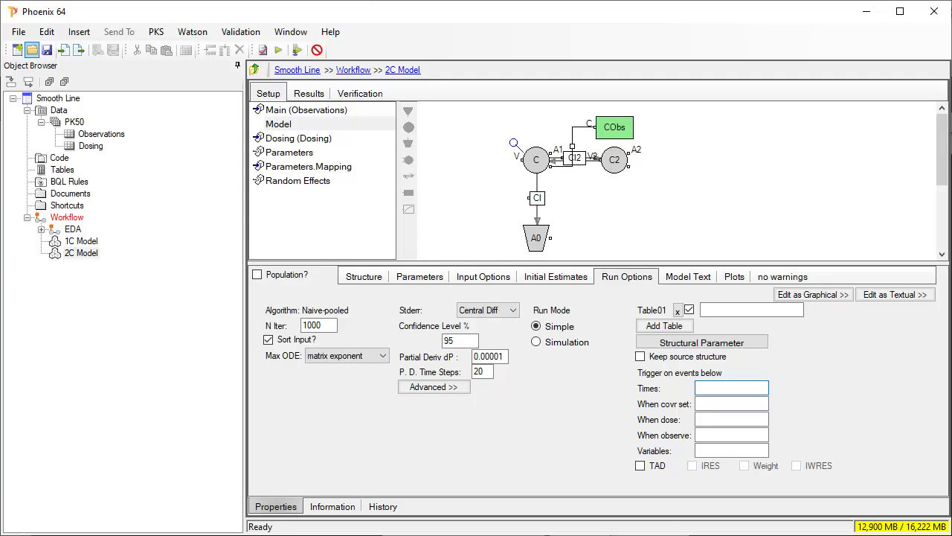
pyautogui.write('seq(')
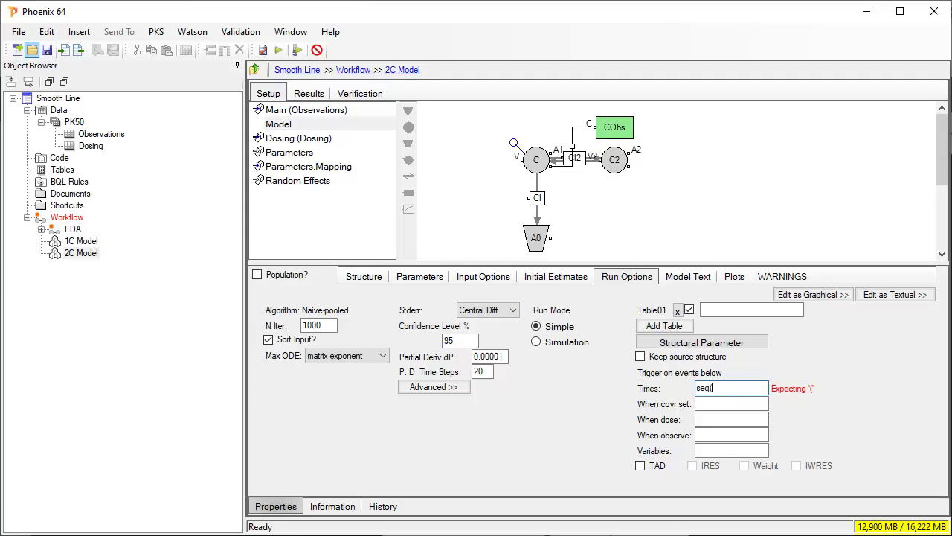
pyautogui.write('0,25,0.1)')
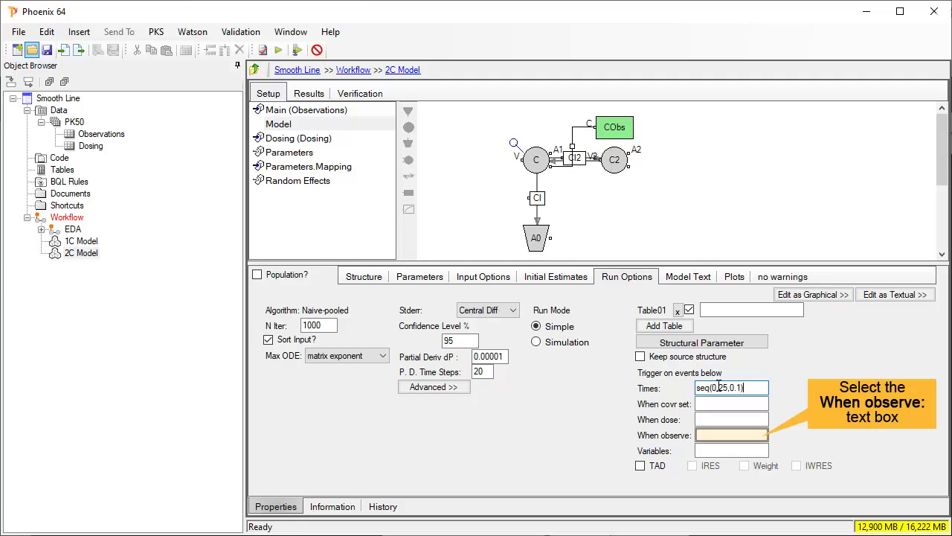
# Set Table01's When observe trigger to CObs and its Variables to C
pyautogui.click(732, 434)
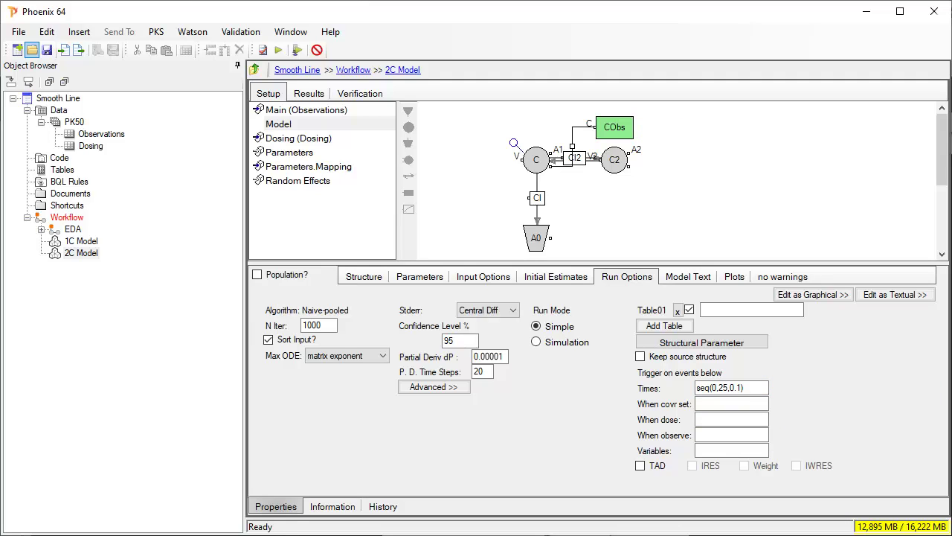
pyautogui.write('CObs')
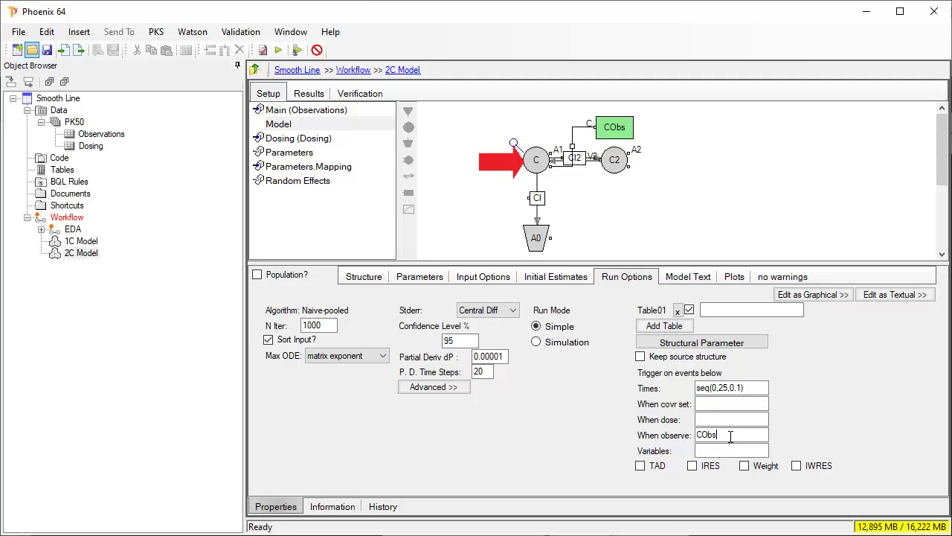
pyautogui.click(727, 450)
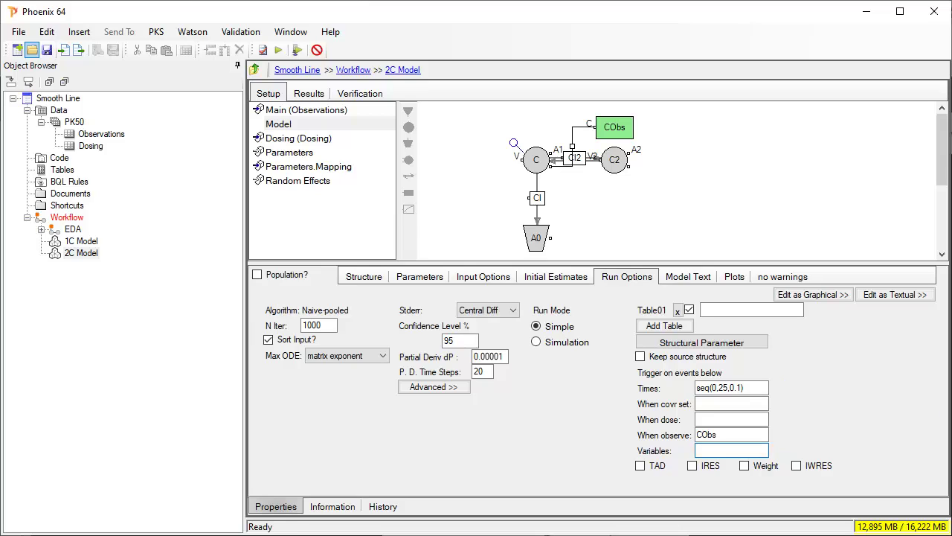
pyautogui.write('C')
# Execute the 2C Model and open the Table01 grid under Output Data
pyautogui.click(278, 49)
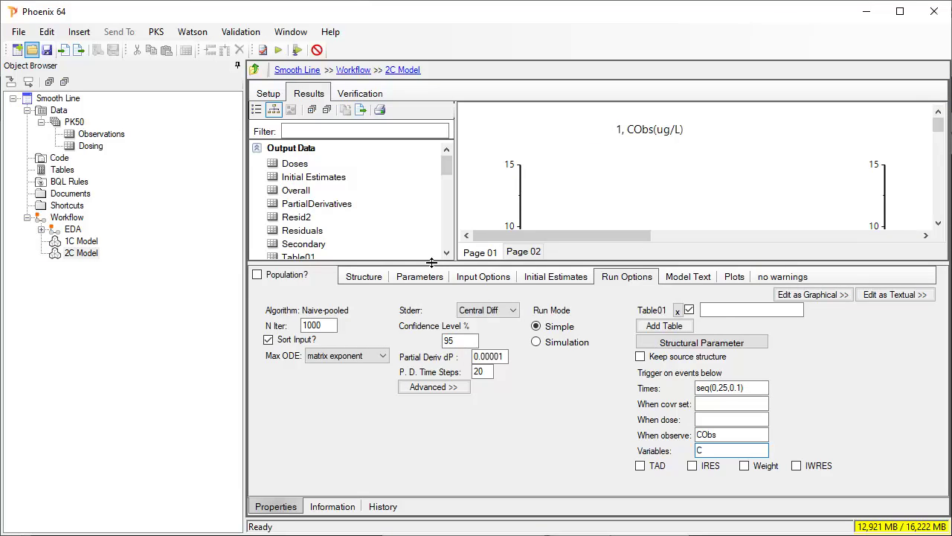
pyautogui.moveTo(431, 262); pyautogui.dragTo(434, 289)
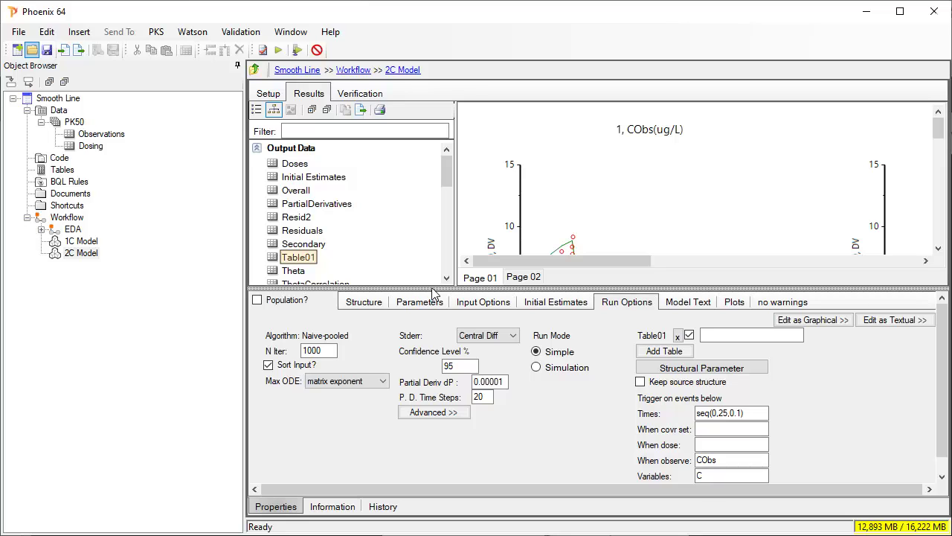
pyautogui.click(296, 256)
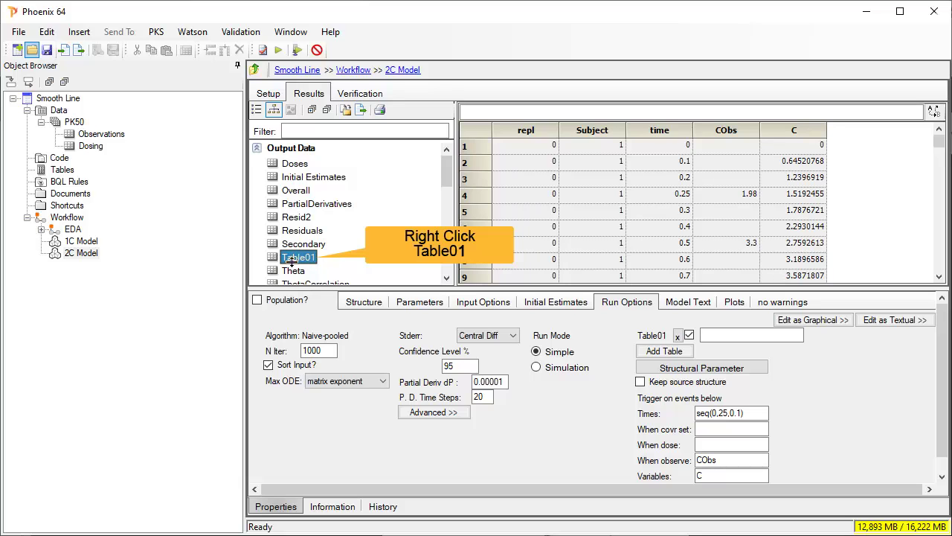
# Send Table01 to a new XY Plot via Send To > Plotting
pyautogui.moveTo(640, 289); pyautogui.dragTo(665, 378)
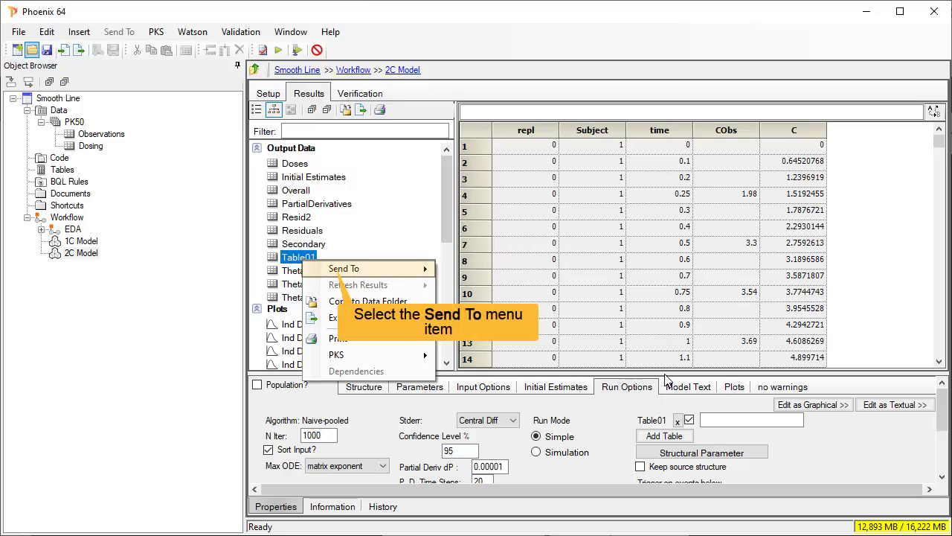
pyautogui.click(331, 272)
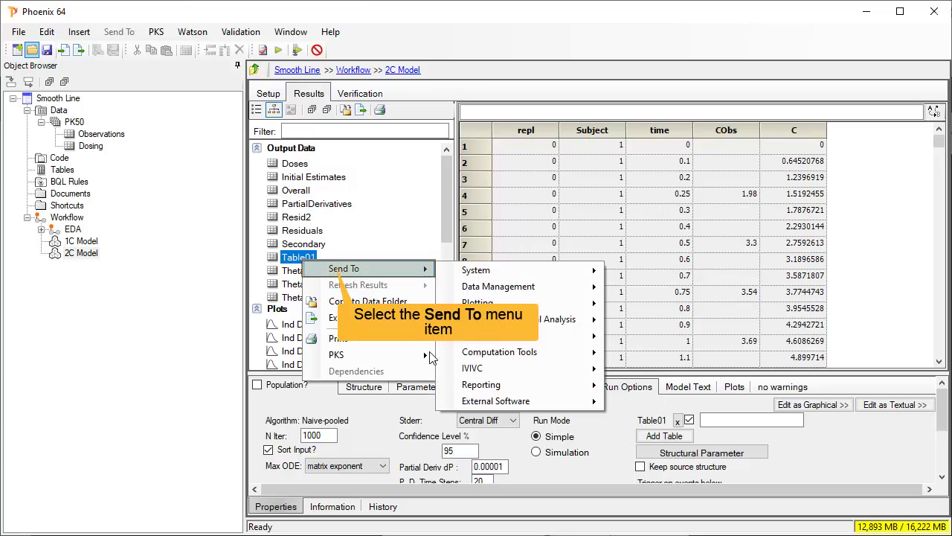
pyautogui.click(482, 305)
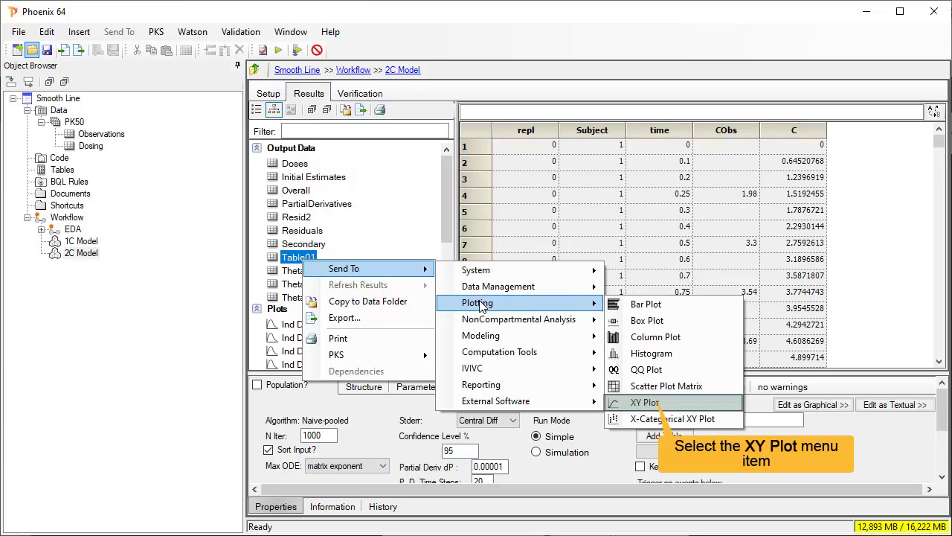
pyautogui.click(652, 402)
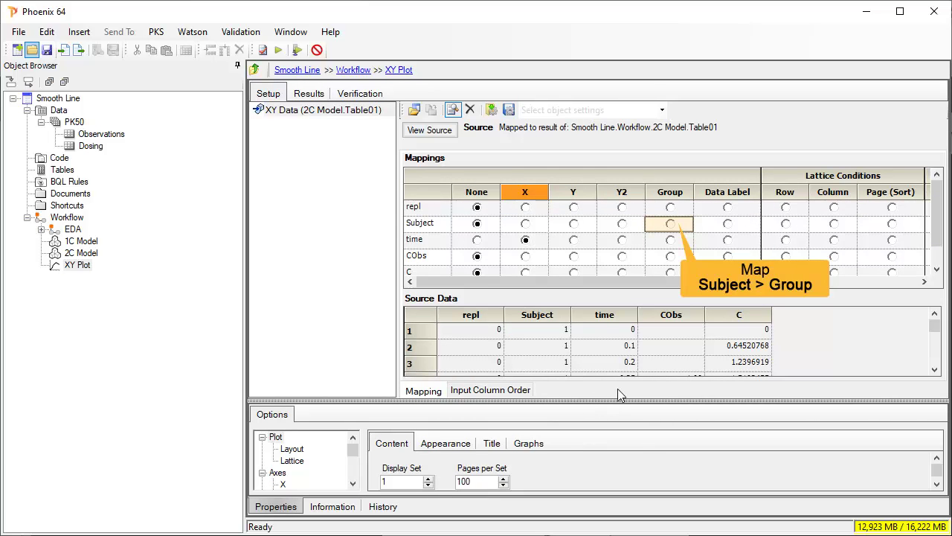
# Map Subject to Group and CObs and C to Y, then execute the plot
pyautogui.click(670, 224)
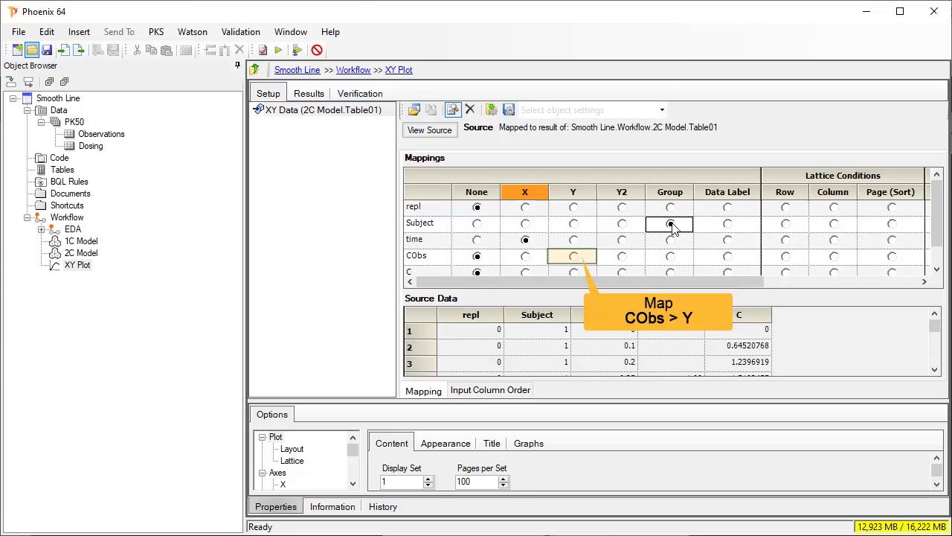
pyautogui.click(573, 257)
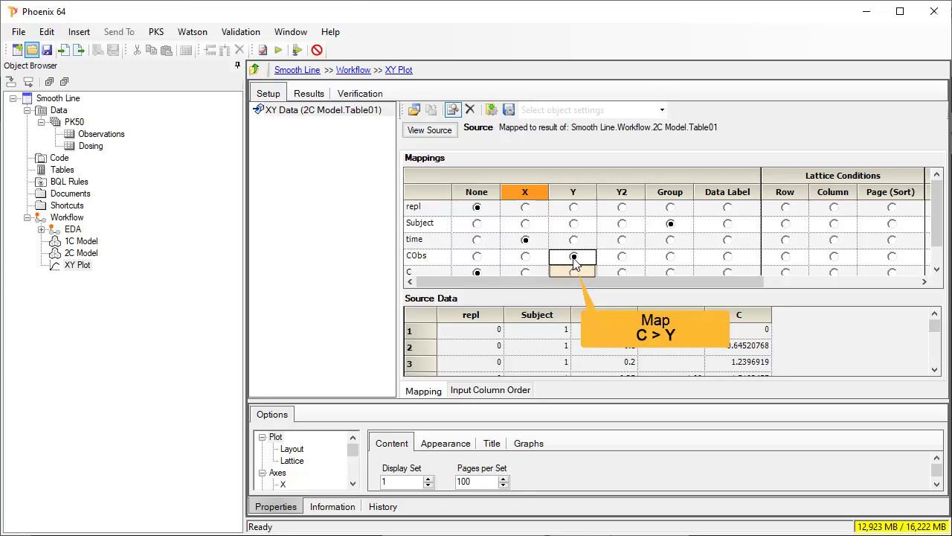
pyautogui.click(573, 273)
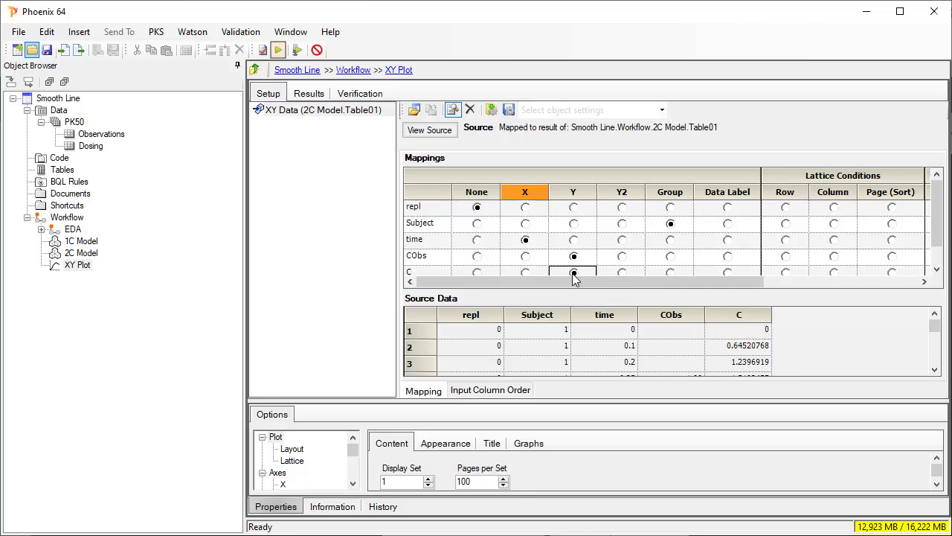
pyautogui.click(276, 50)
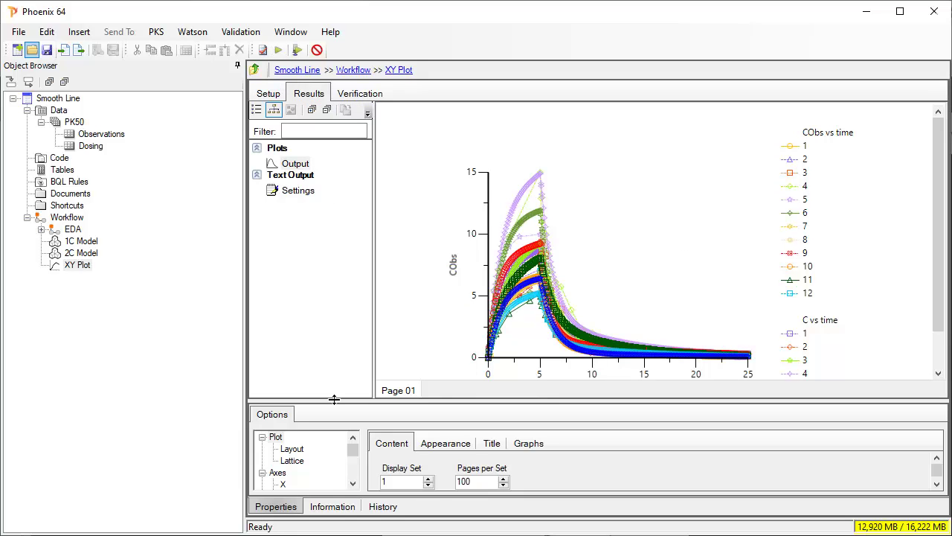
# Turn off Show Lines for the CObs vs time series so it shows markers only
pyautogui.moveTo(334, 399); pyautogui.dragTo(334, 343)
pyautogui.click(262, 376)
pyautogui.click(262, 388)
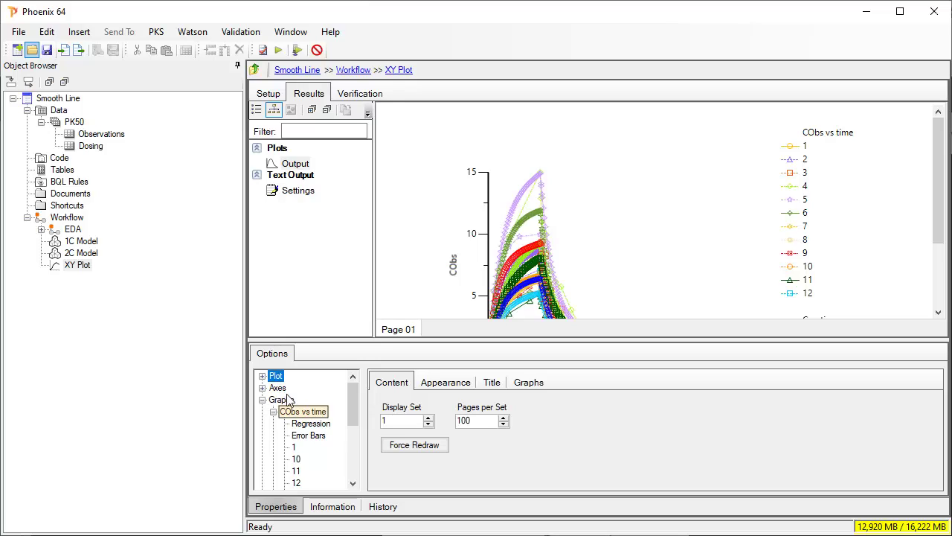
pyautogui.click(297, 416)
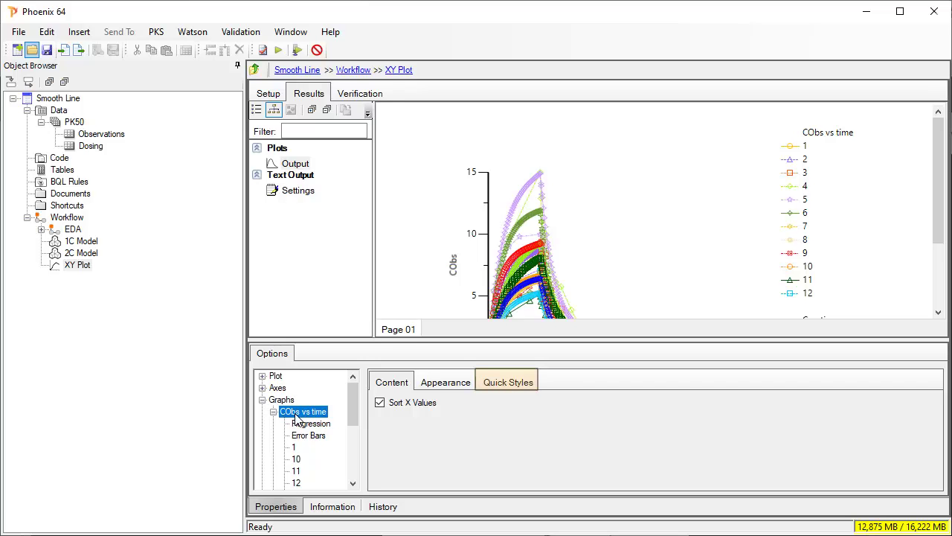
pyautogui.click(498, 382)
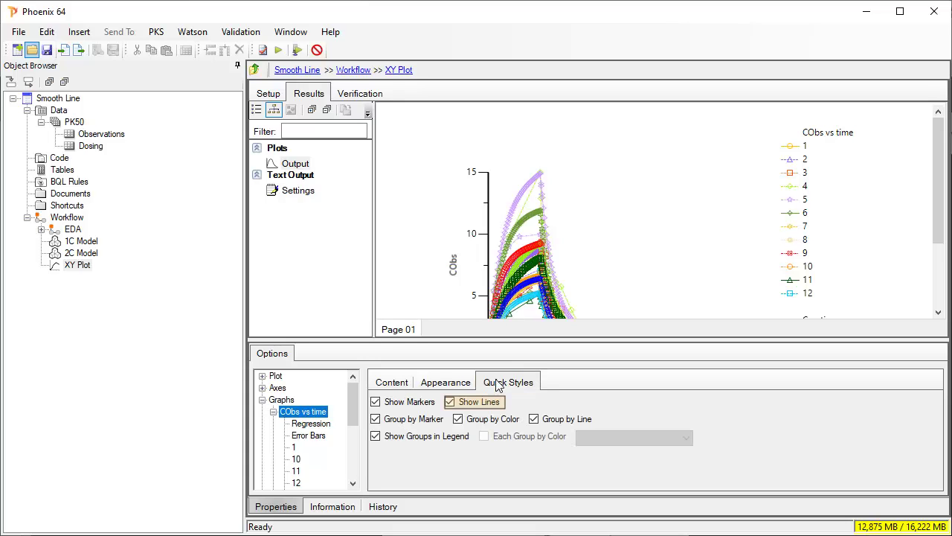
pyautogui.click(450, 401)
pyautogui.click(273, 413)
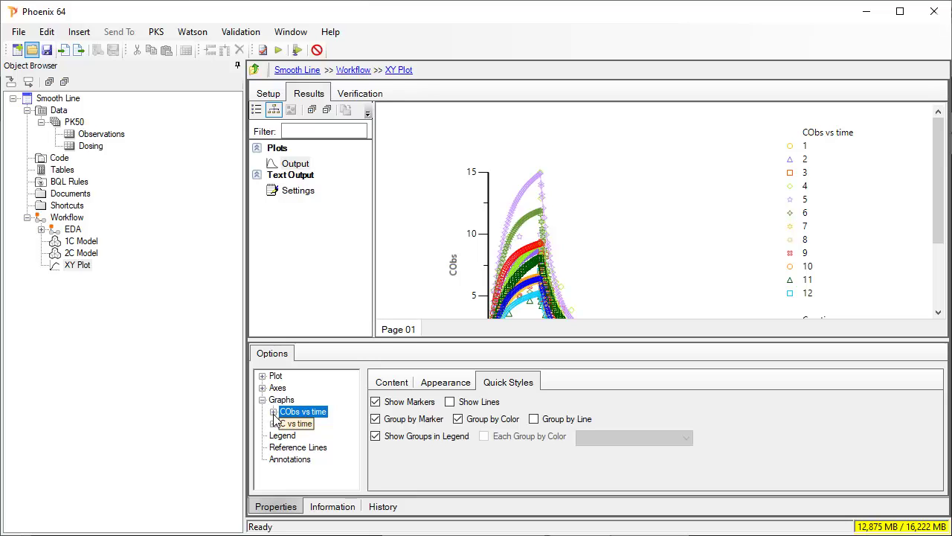
# Turn off Show Markers for the C vs time series so it shows lines only
pyautogui.click(281, 423)
pyautogui.click(506, 383)
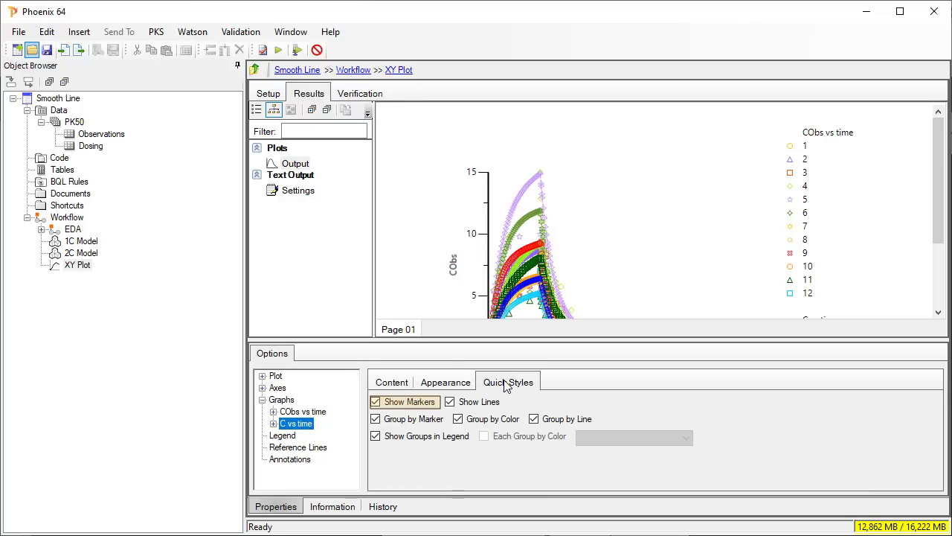
pyautogui.click(377, 403)
pyautogui.moveTo(585, 340); pyautogui.dragTo(586, 473)
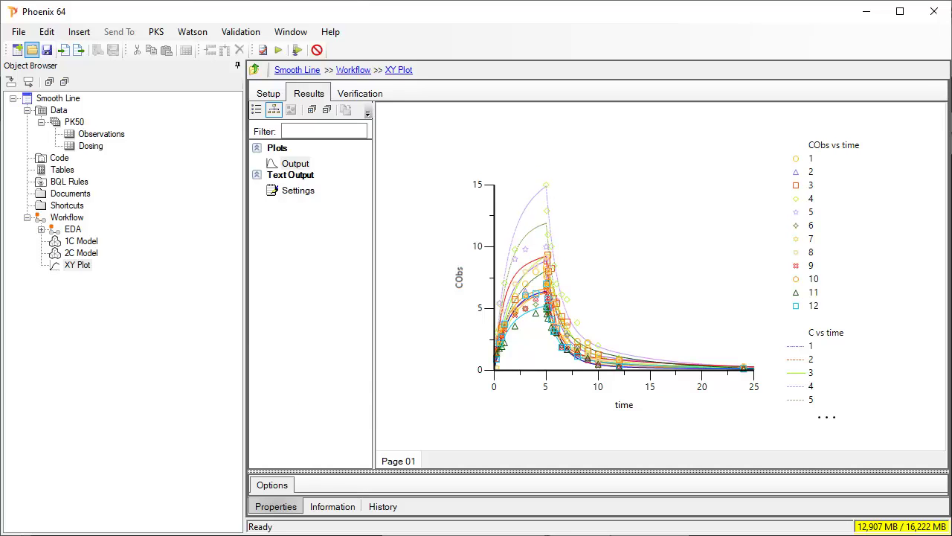